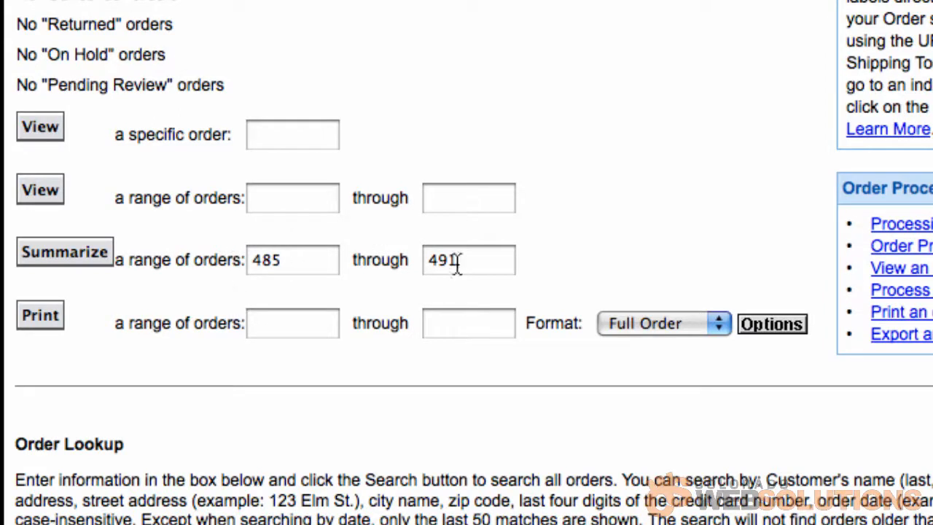
# Step: Summarize the entered order range, export it to Excel format, and save the Orders.csv file to the computer
pyautogui.click(66, 252)
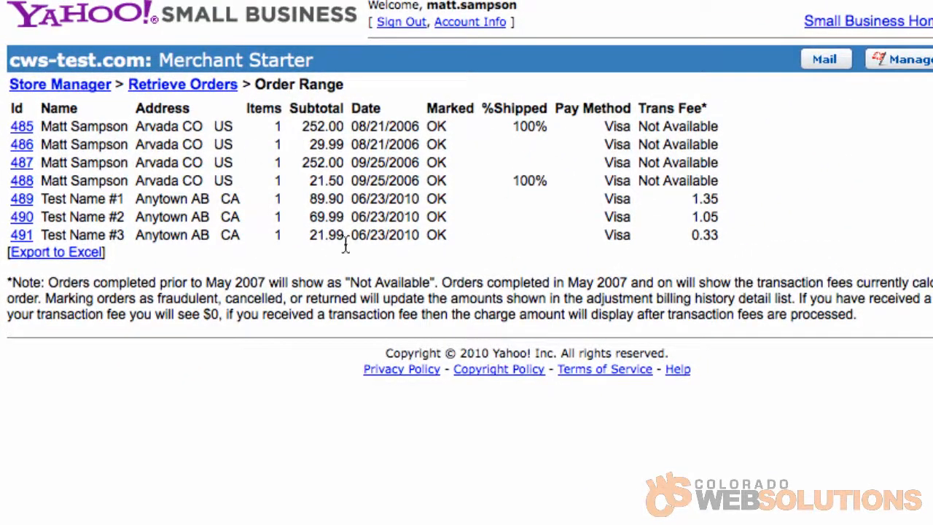
pyautogui.click(56, 256)
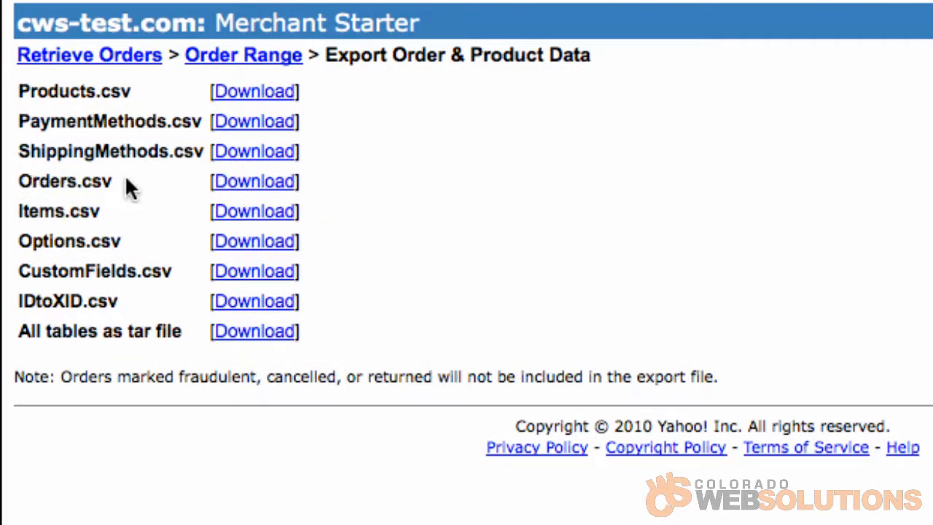
pyautogui.click(247, 191)
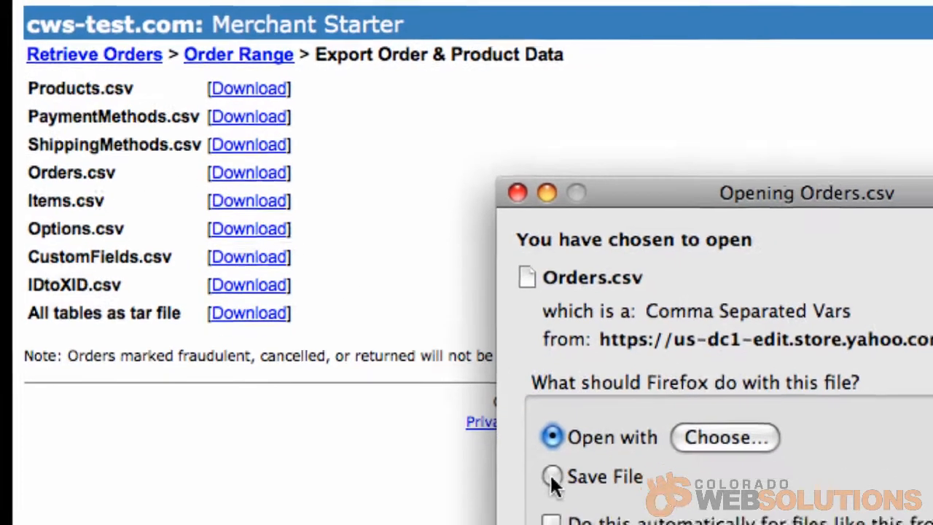
pyautogui.click(552, 476)
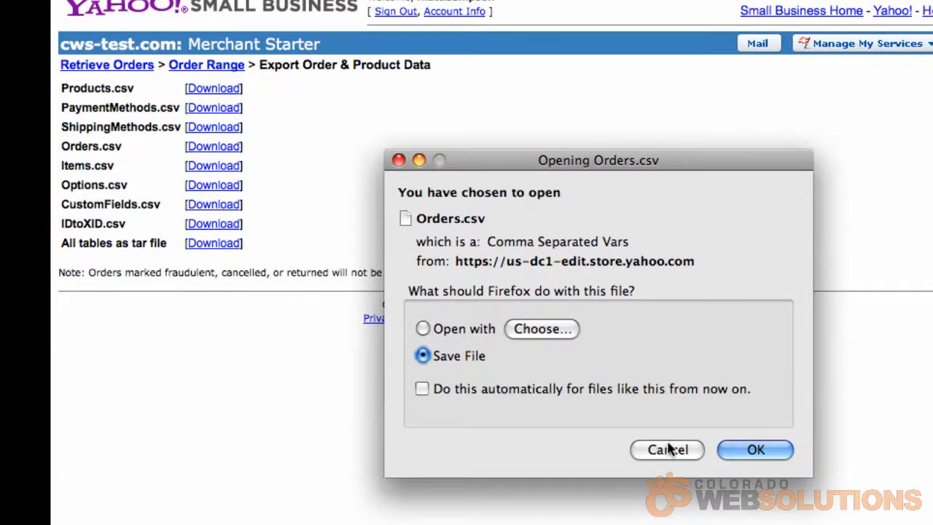
pyautogui.click(751, 449)
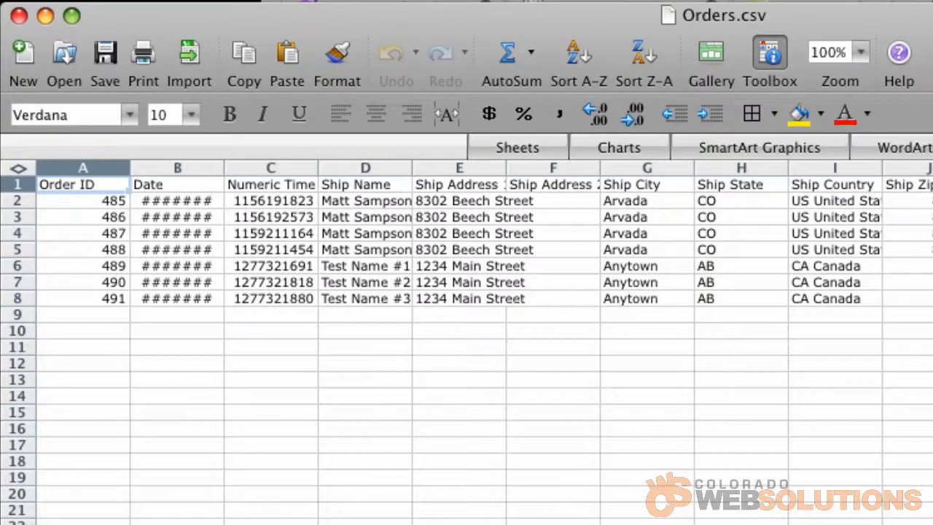
# Step: Delete the Order ID, Date and Numeric Time columns from the Orders.csv spreadsheet
pyautogui.hscroll(15, 501, 462)
pyautogui.hscroll(-16, 467, 328)
pyautogui.click(80, 164)
pyautogui.moveTo(81, 163); pyautogui.dragTo(253, 166)
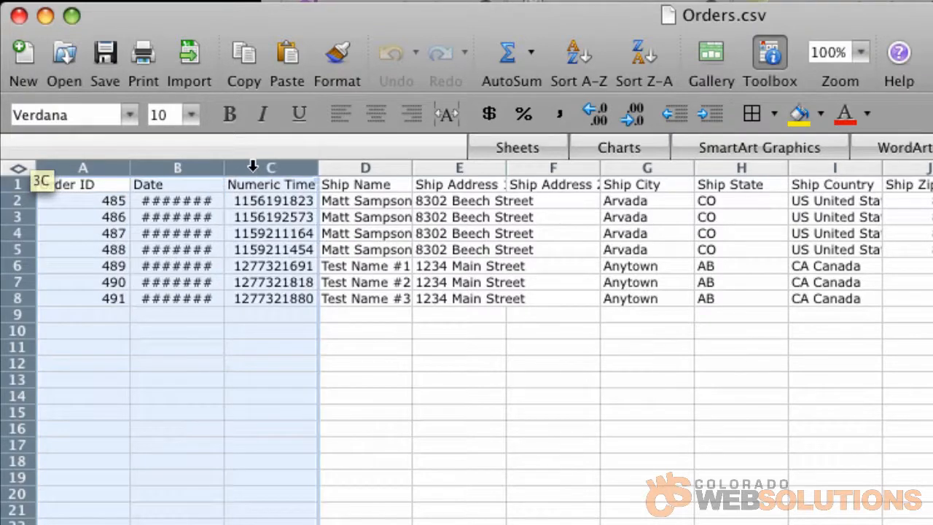
pyautogui.rightClick(252, 166)
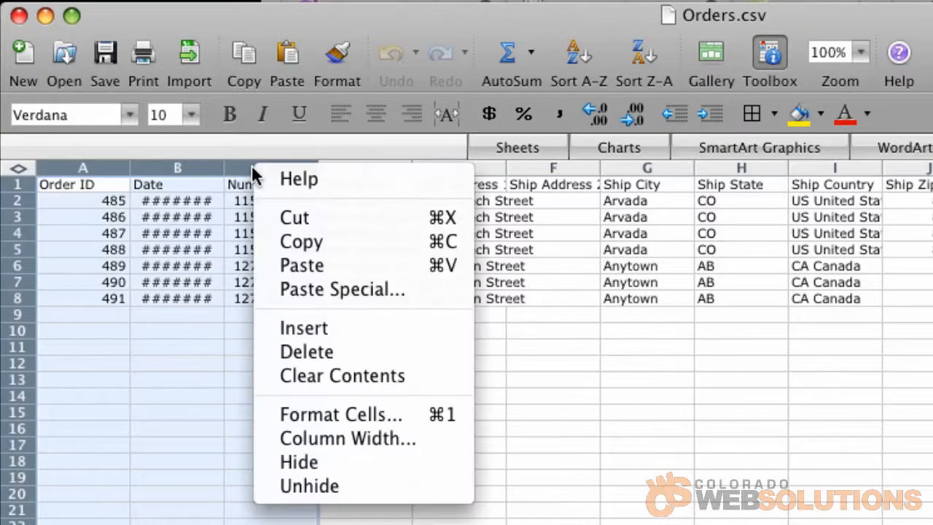
pyautogui.click(304, 353)
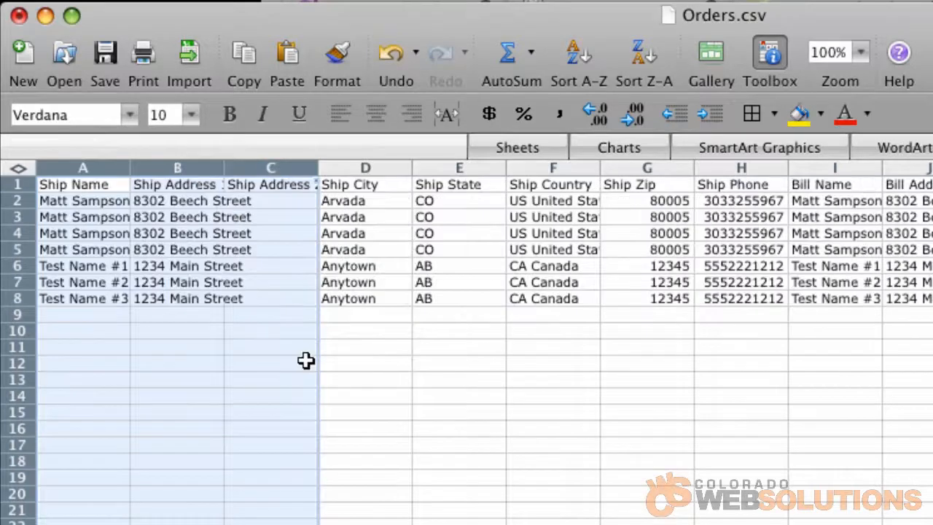
# Step: Delete the two Ship Address columns and the Ship City column
pyautogui.click(186, 167)
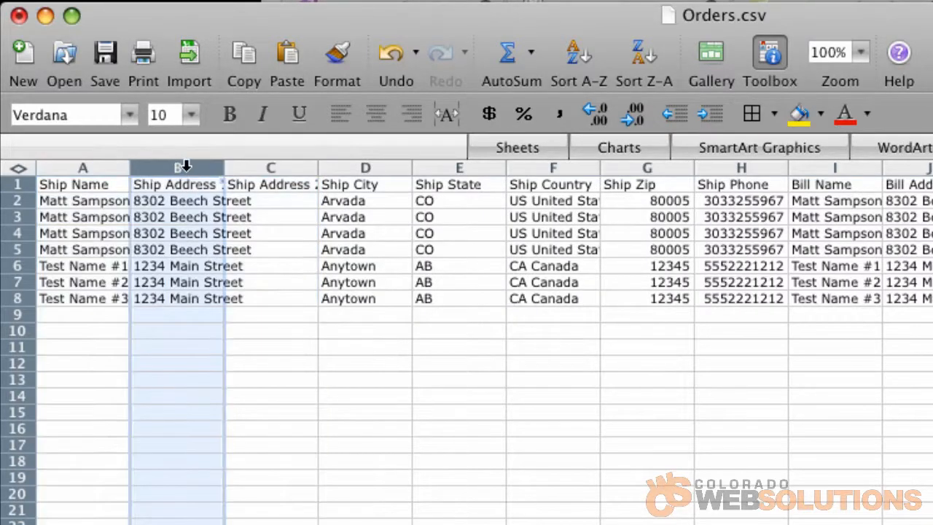
pyautogui.moveTo(186, 167); pyautogui.dragTo(352, 173)
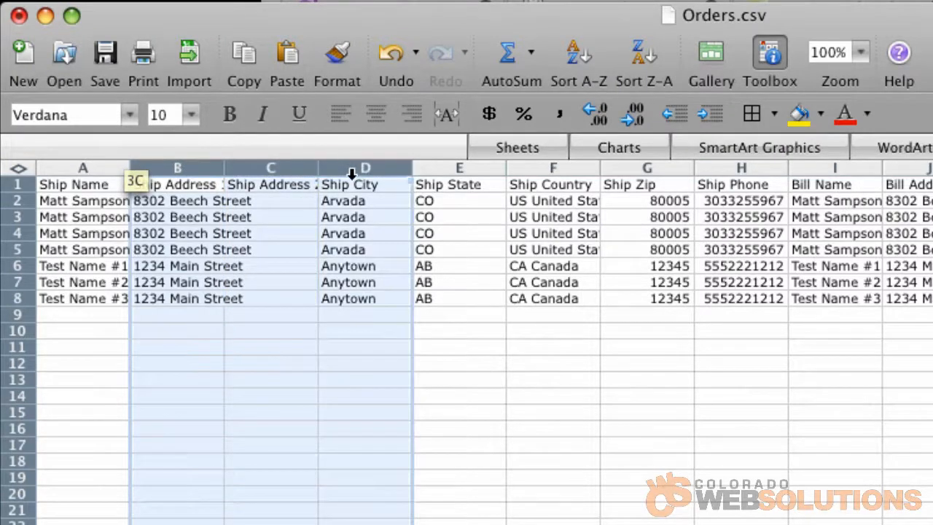
pyautogui.moveTo(352, 174); pyautogui.dragTo(352, 167)
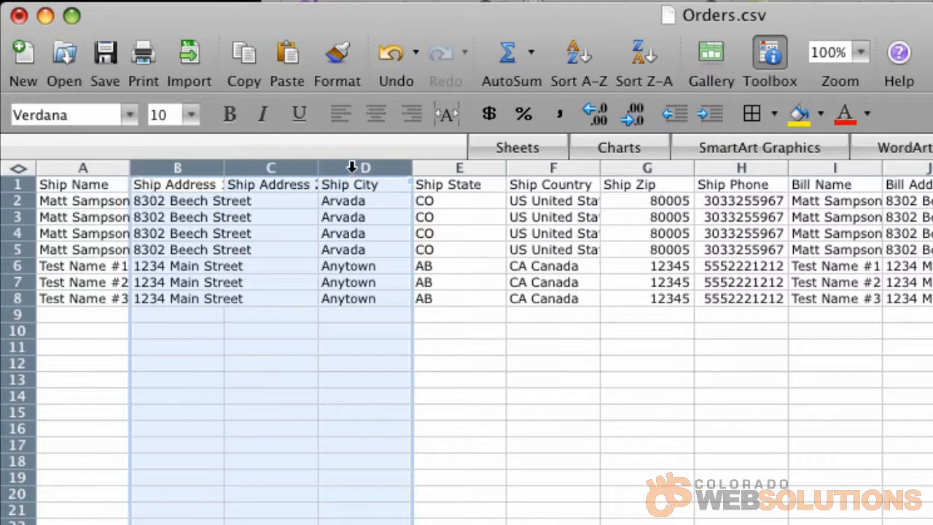
pyautogui.rightClick(353, 167)
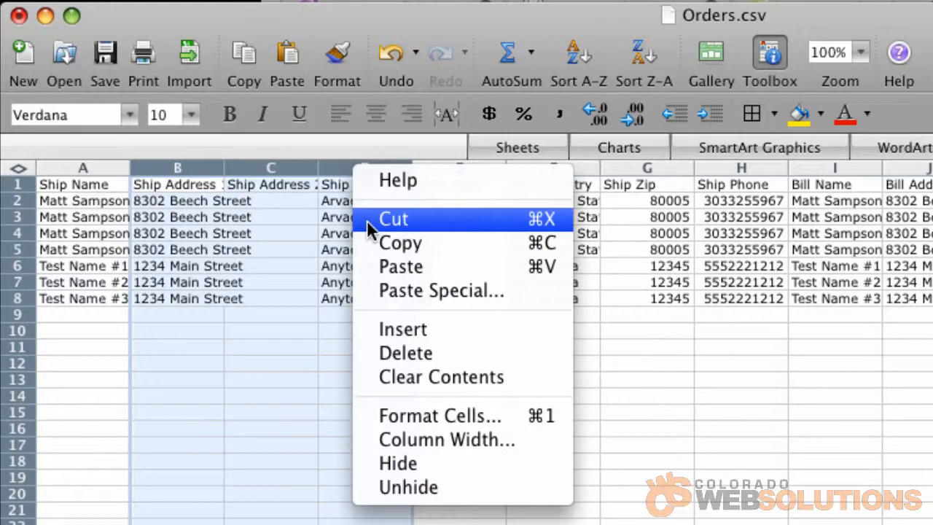
pyautogui.click(410, 353)
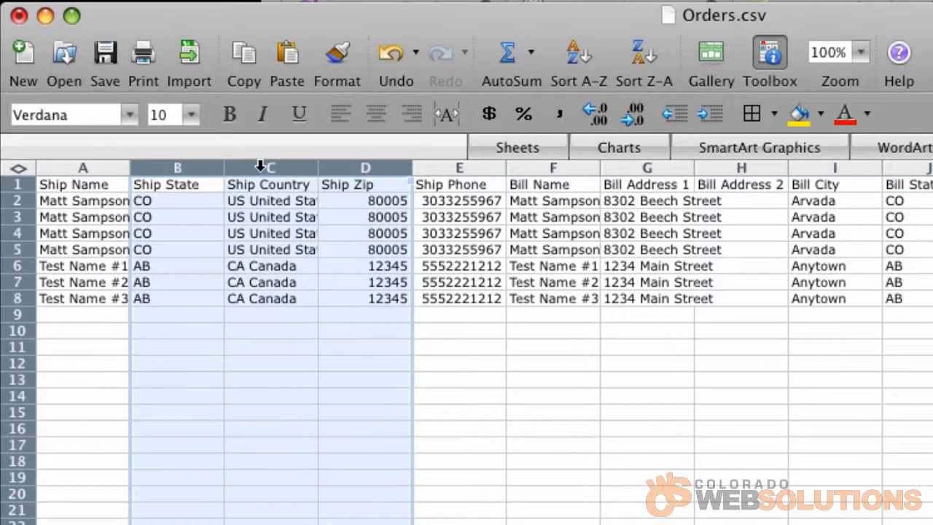
# Step: Delete all columns from Ship Zip up to the one just before Email
pyautogui.click(356, 167)
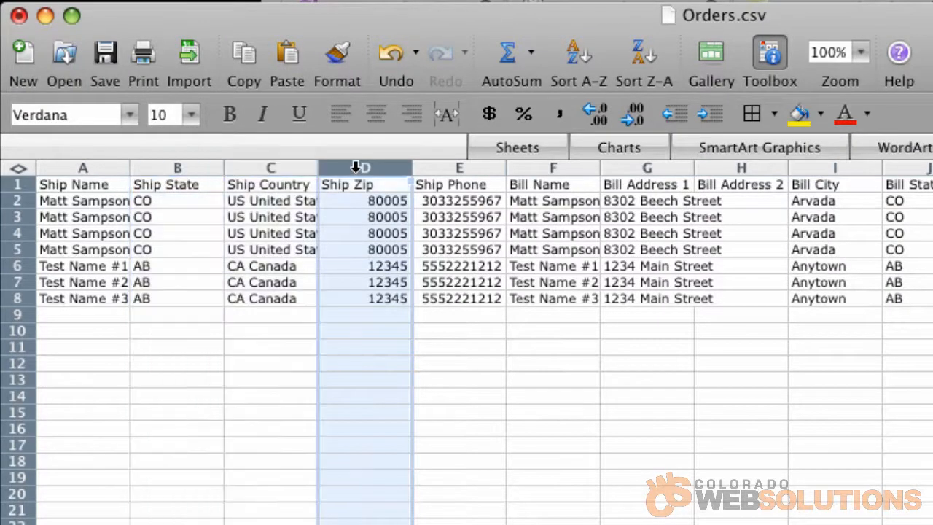
pyautogui.moveTo(356, 167); pyautogui.dragTo(932, 168)
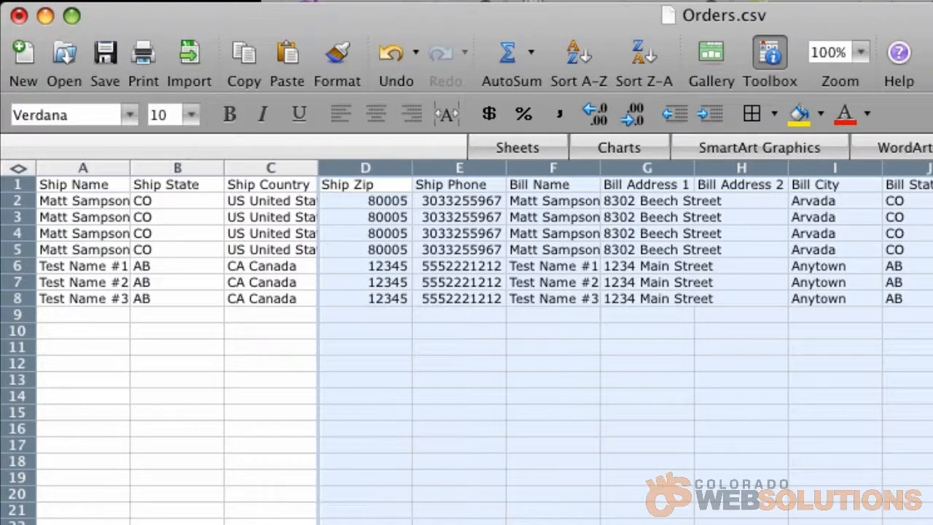
pyautogui.hotkey('ctrl', '-')
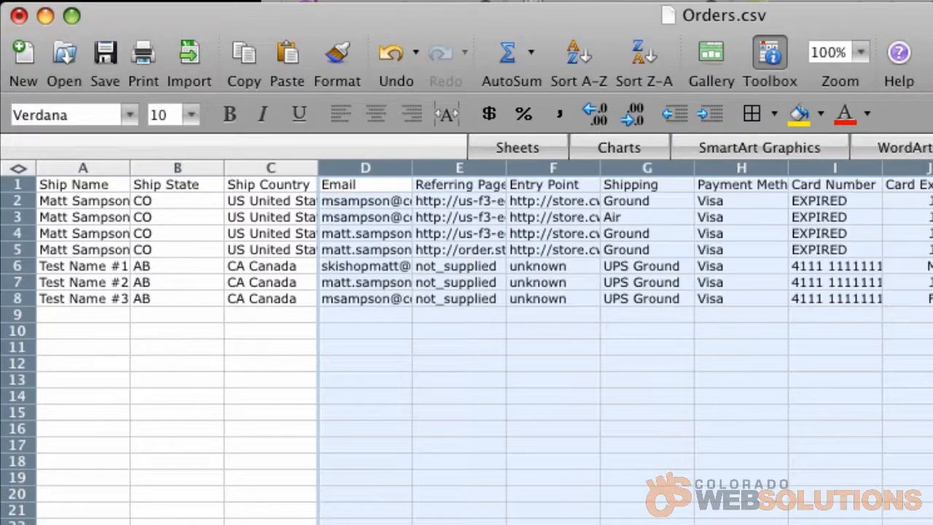
# Step: Remove every column after Email, starting with Referring Page, and close Orders.csv with the changes saved
pyautogui.click(464, 161)
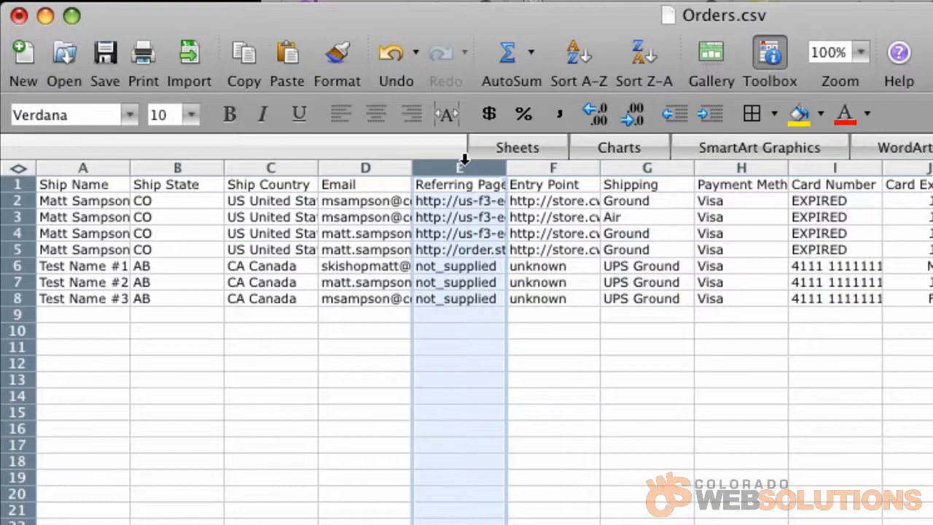
pyautogui.moveTo(460, 164); pyautogui.dragTo(932, 166)
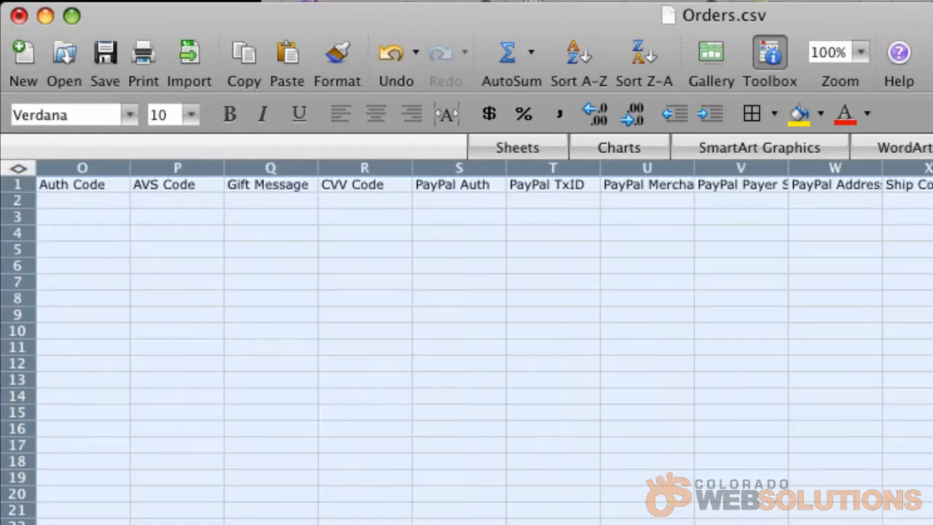
pyautogui.press('Delete')
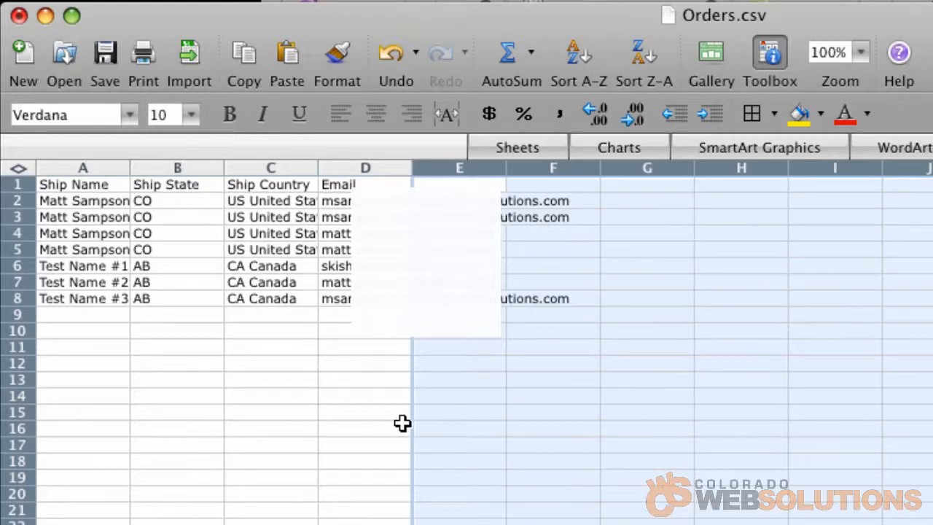
pyautogui.click(19, 16)
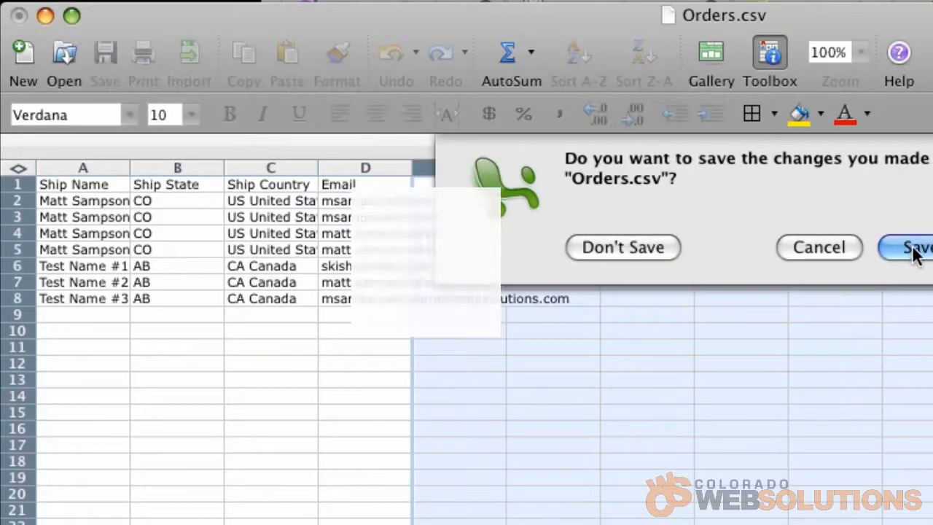
pyautogui.click(917, 245)
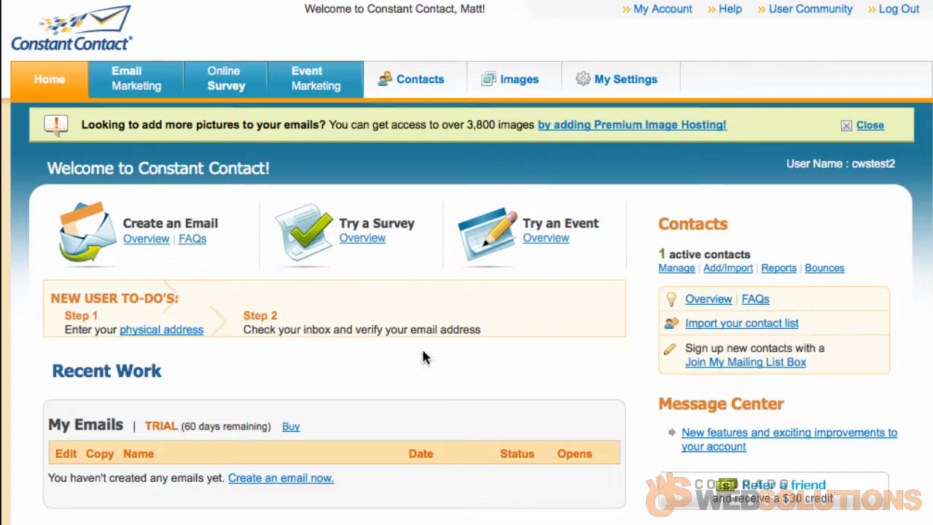
# Step: In Constant Contact, go to the contacts area and start adding or importing contacts
pyautogui.click(399, 86)
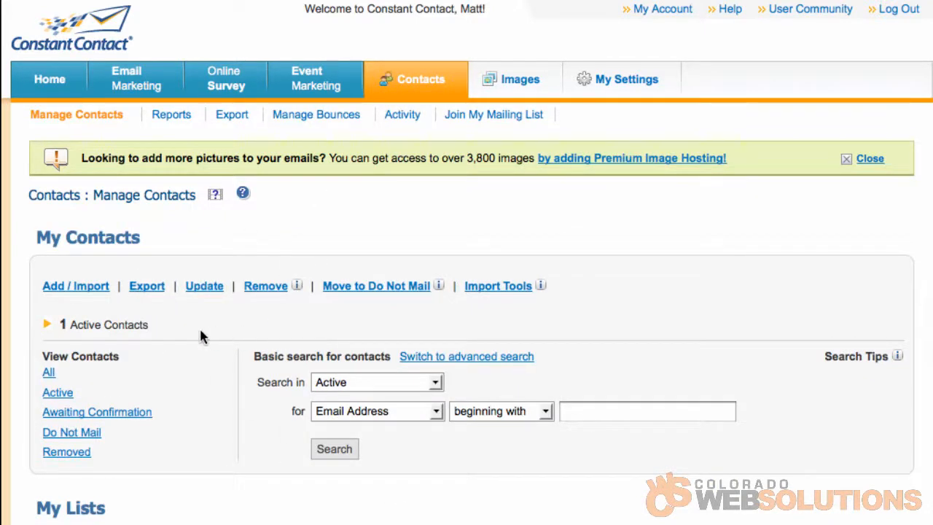
pyautogui.scroll(-5, 199, 332)
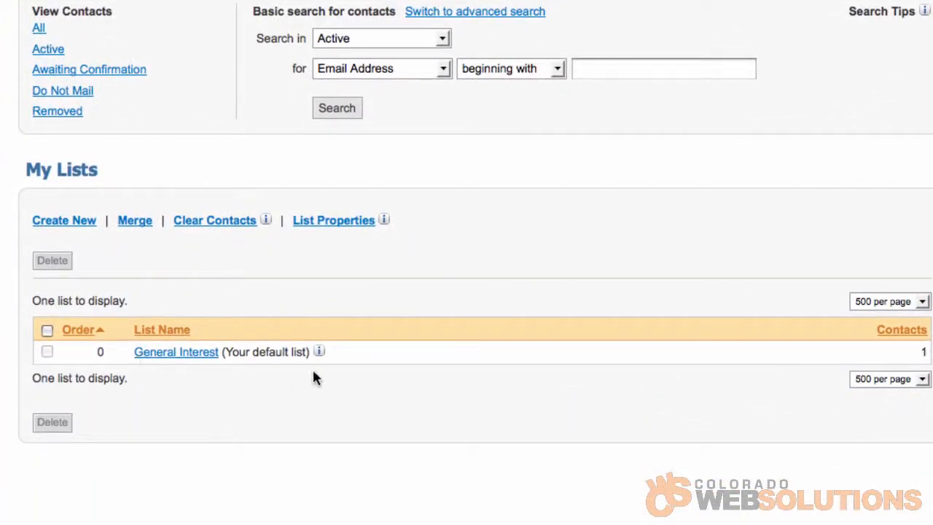
pyautogui.scroll(4, 344, 313)
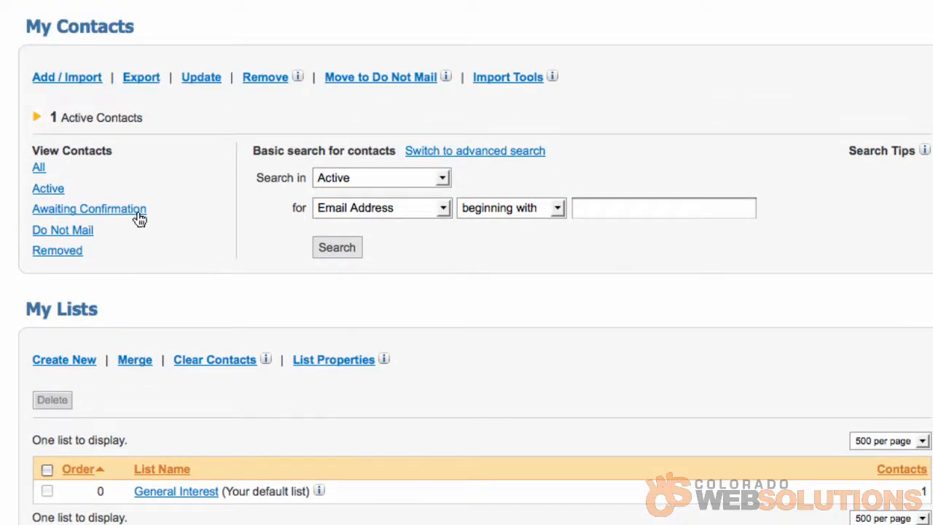
pyautogui.click(62, 80)
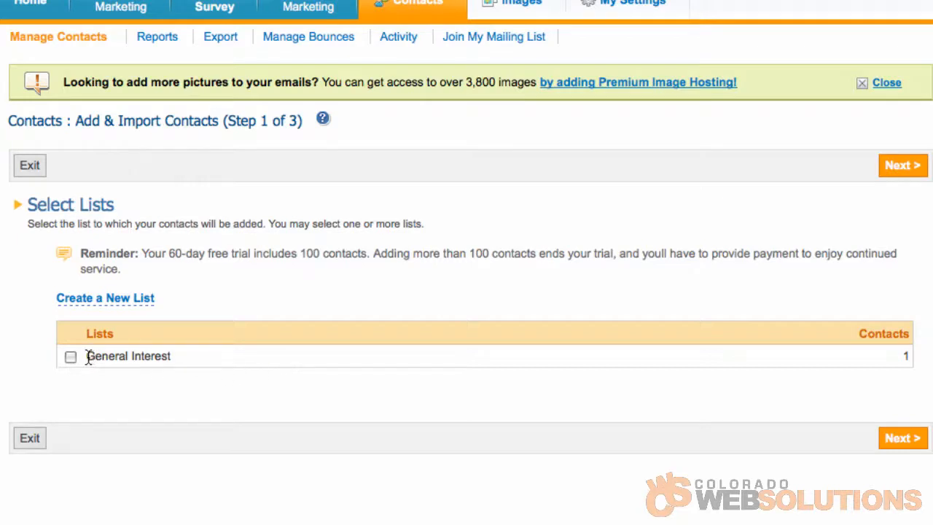
# Step: Create a new contact list named "Yahoo! Store Customers" for the import
pyautogui.moveTo(91, 356); pyautogui.dragTo(167, 356)
pyautogui.click(127, 299)
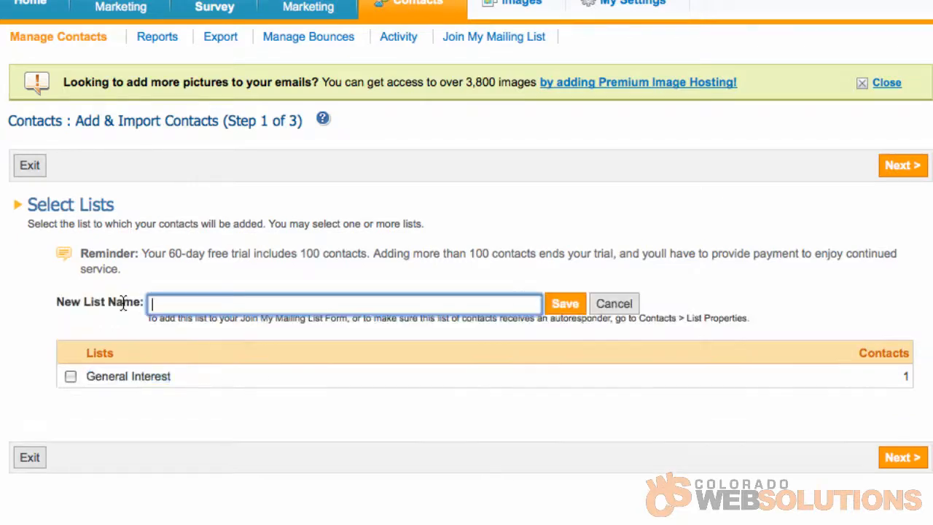
pyautogui.click(167, 305)
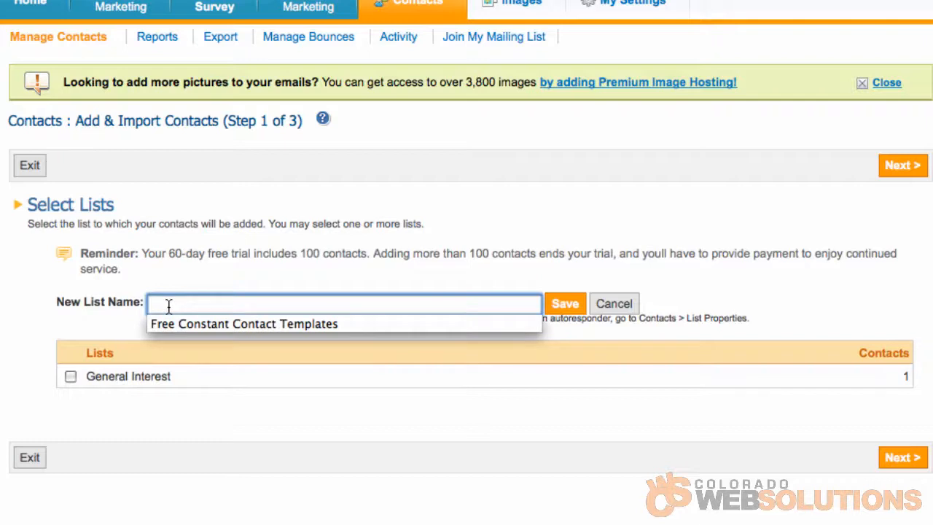
pyautogui.write('Yahoo! S')
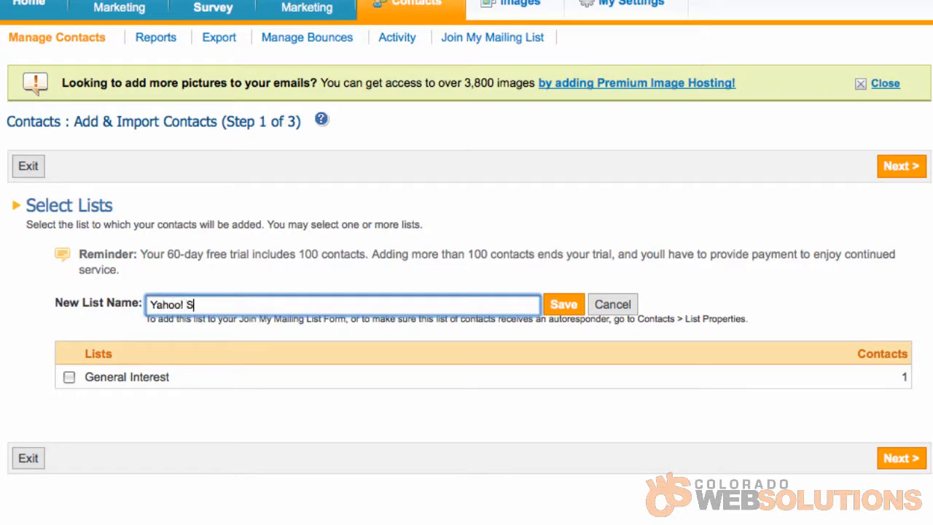
pyautogui.write('tore Customers')
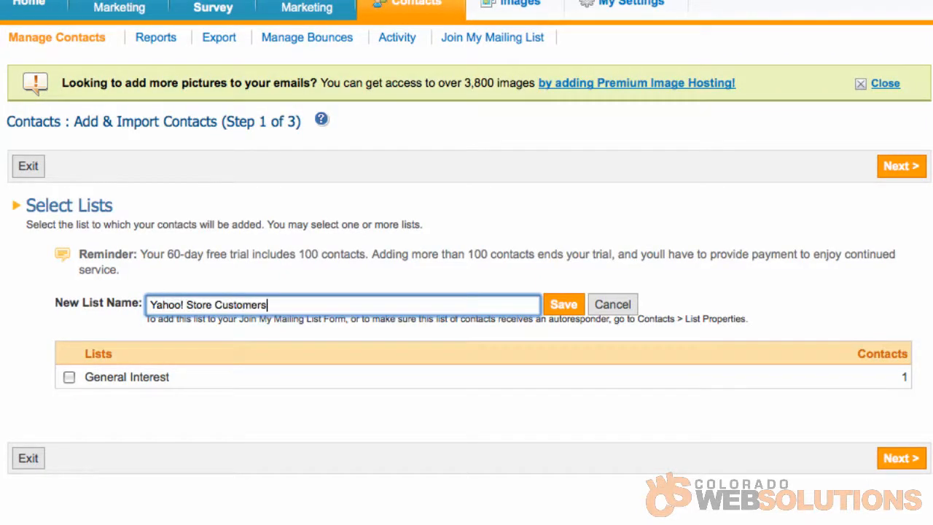
pyautogui.click(555, 310)
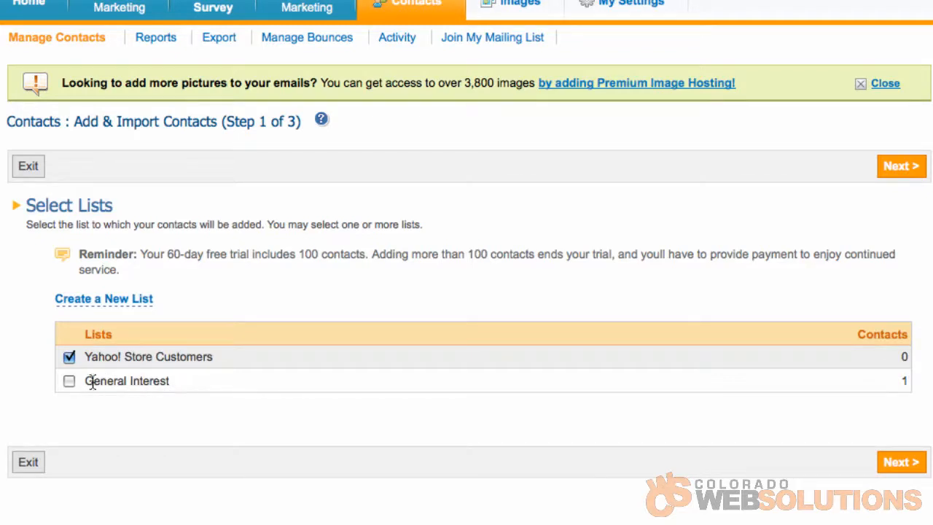
# Step: Include the General Interest list as a destination too, and choose importing contacts from a file as the method
pyautogui.click(69, 380)
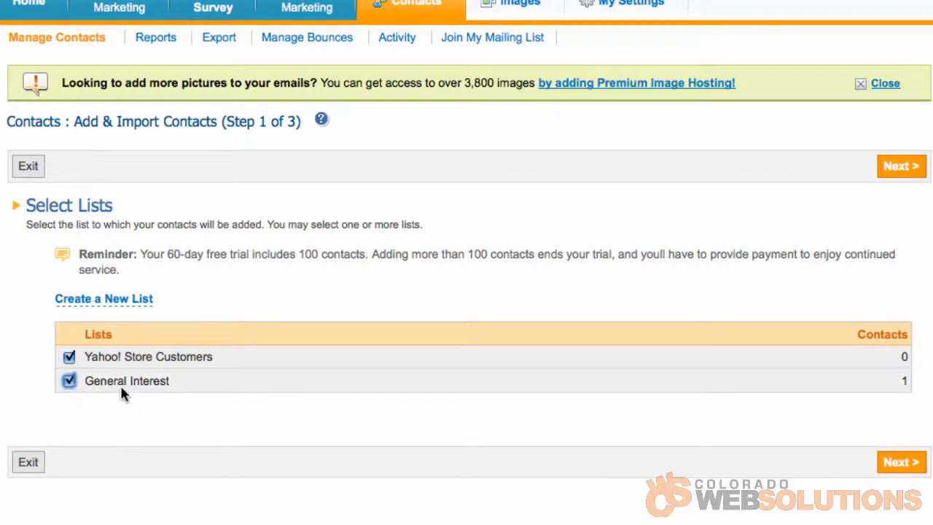
pyautogui.moveTo(85, 380); pyautogui.dragTo(169, 381)
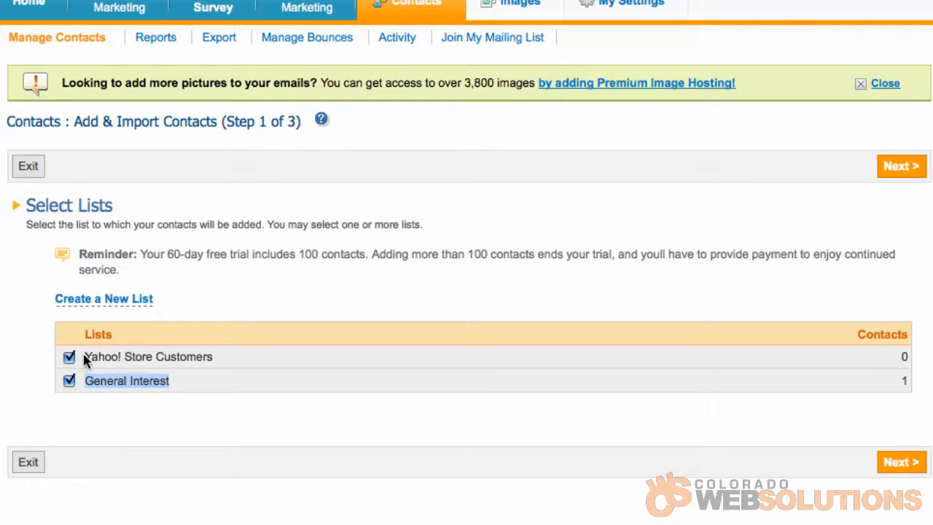
pyautogui.moveTo(85, 357); pyautogui.dragTo(224, 355)
pyautogui.click(197, 403)
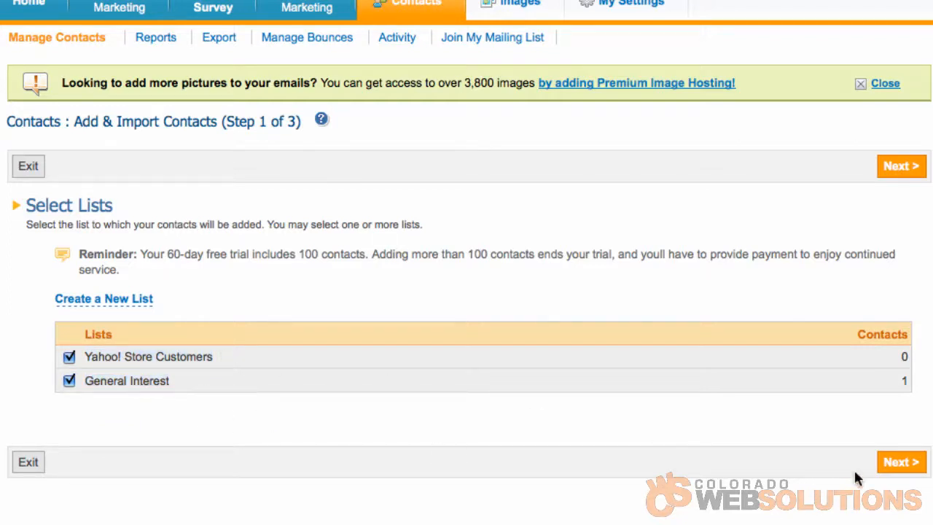
pyautogui.click(911, 467)
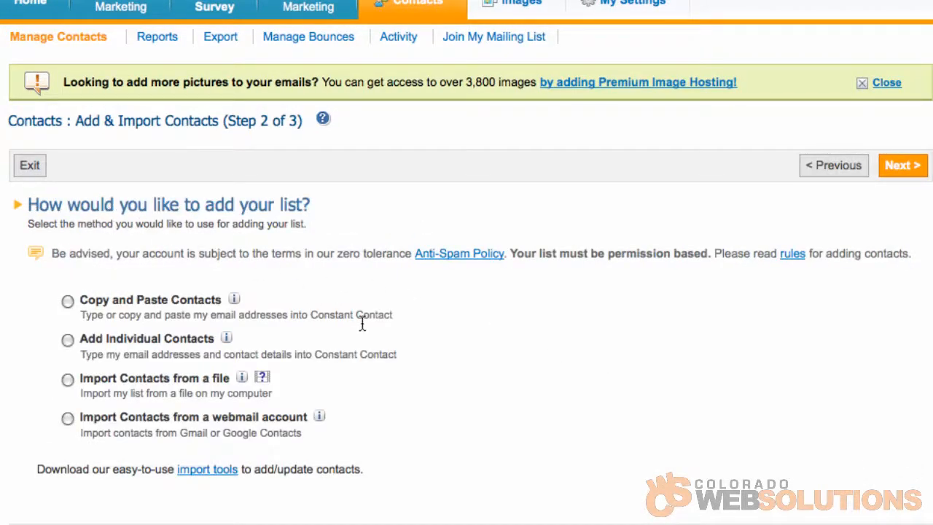
pyautogui.click(68, 381)
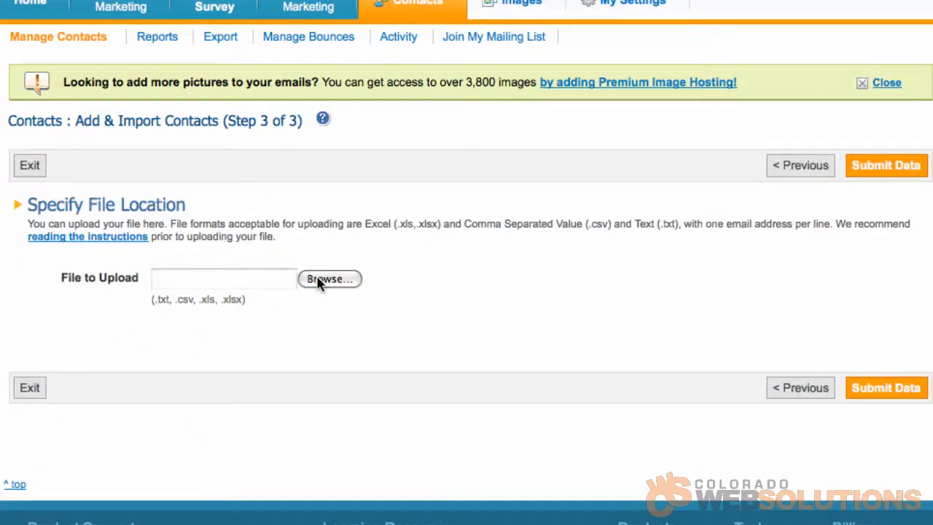
# Step: Upload Orders.csv from the Desktop as the import file, submit it and accept the free-trial limit confirmation
pyautogui.click(328, 279)
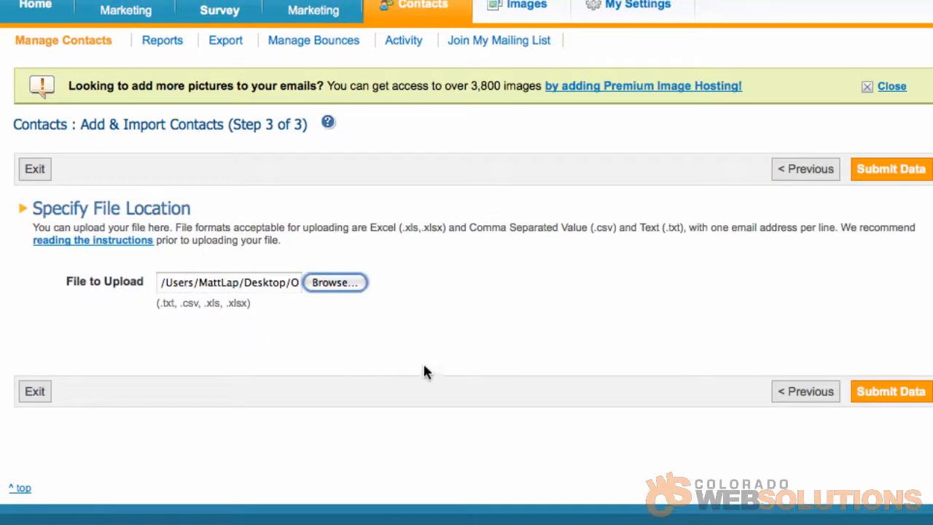
pyautogui.click(891, 392)
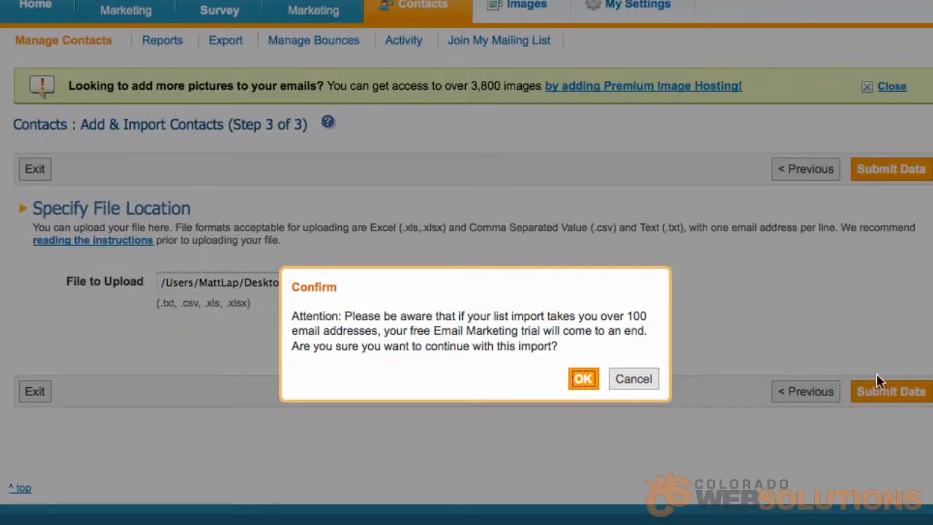
pyautogui.click(583, 380)
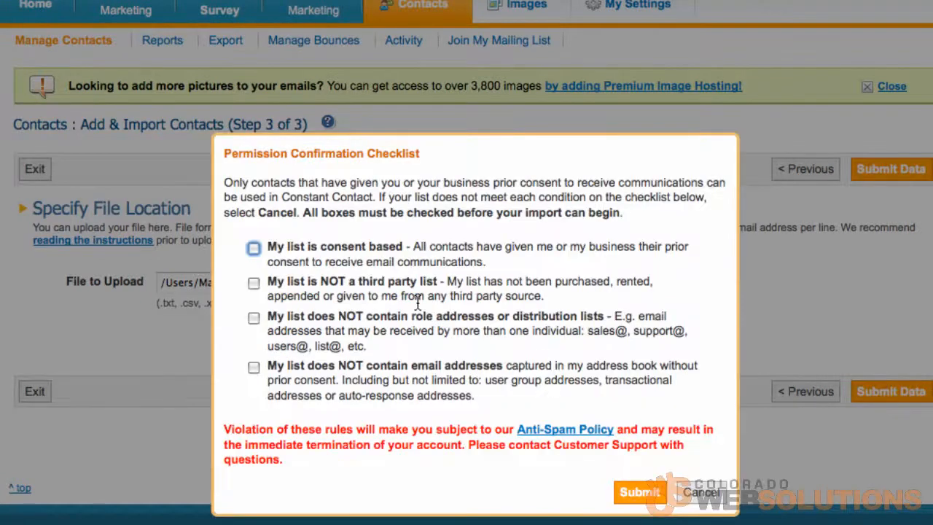
# Step: Accept all four conditions of the Permission Confirmation Checklist and submit it
pyautogui.click(254, 248)
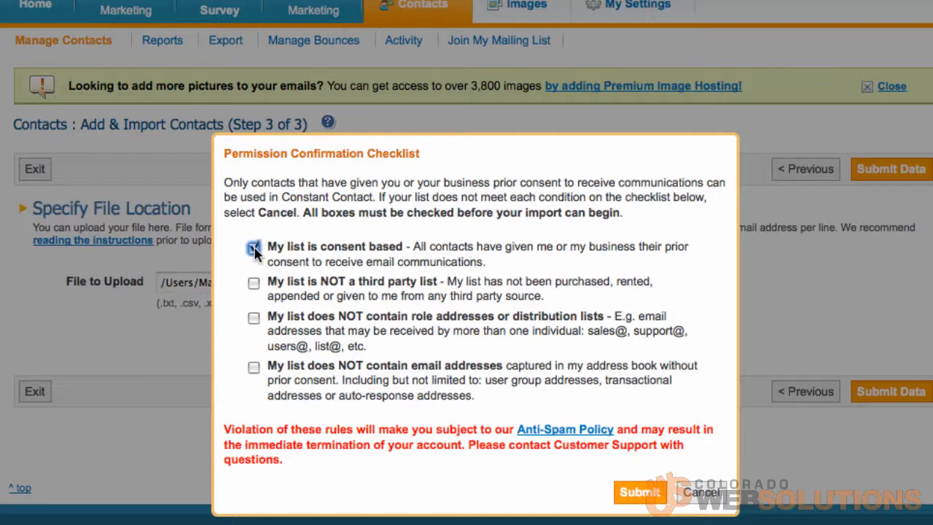
pyautogui.click(254, 283)
pyautogui.click(254, 317)
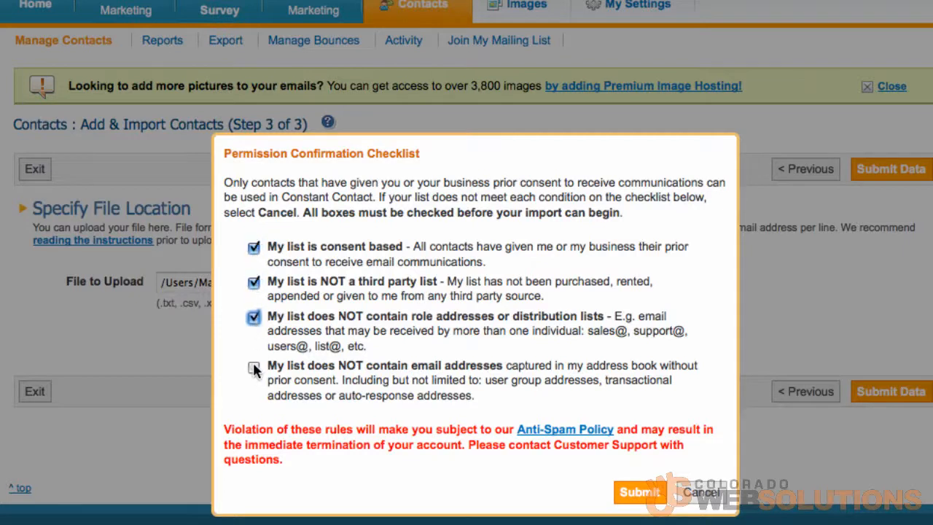
pyautogui.click(254, 367)
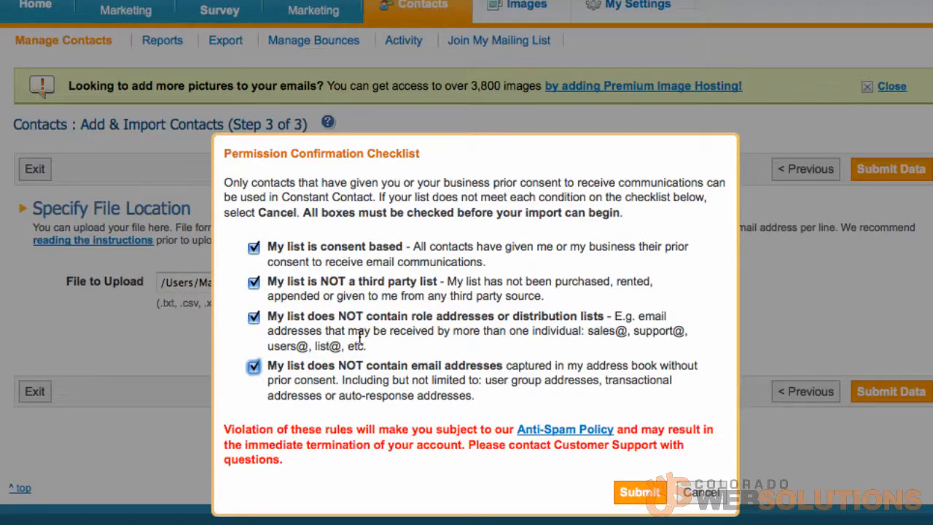
pyautogui.click(645, 497)
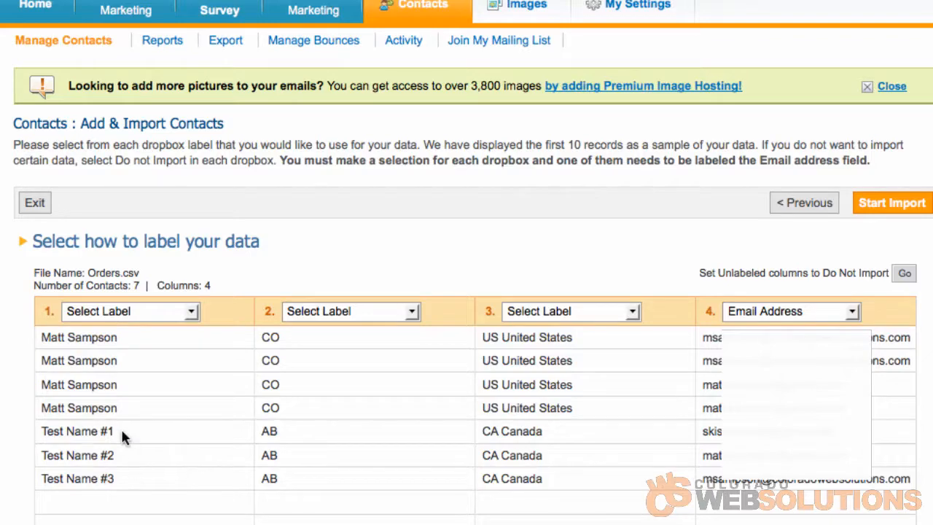
# Step: Label the first three data columns as First Name, US State/CA Province and Country, and start the import
pyautogui.click(110, 312)
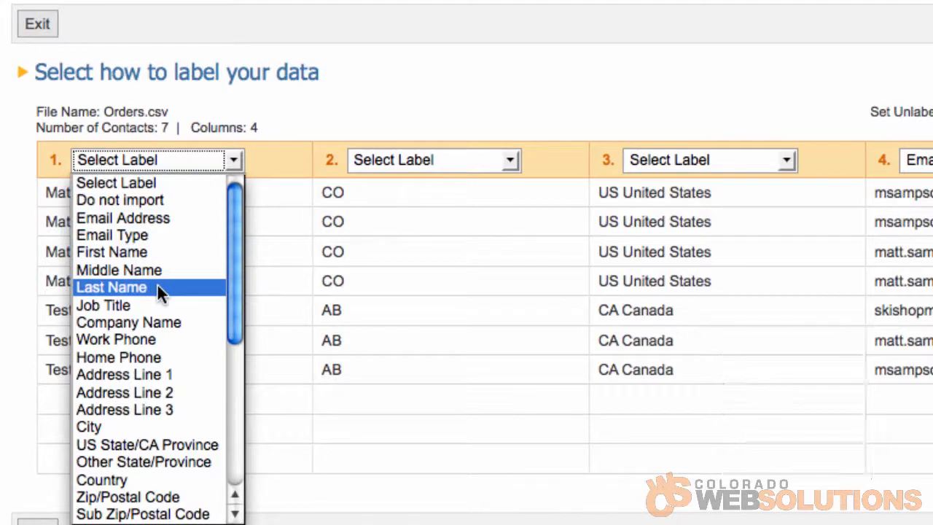
pyautogui.click(159, 252)
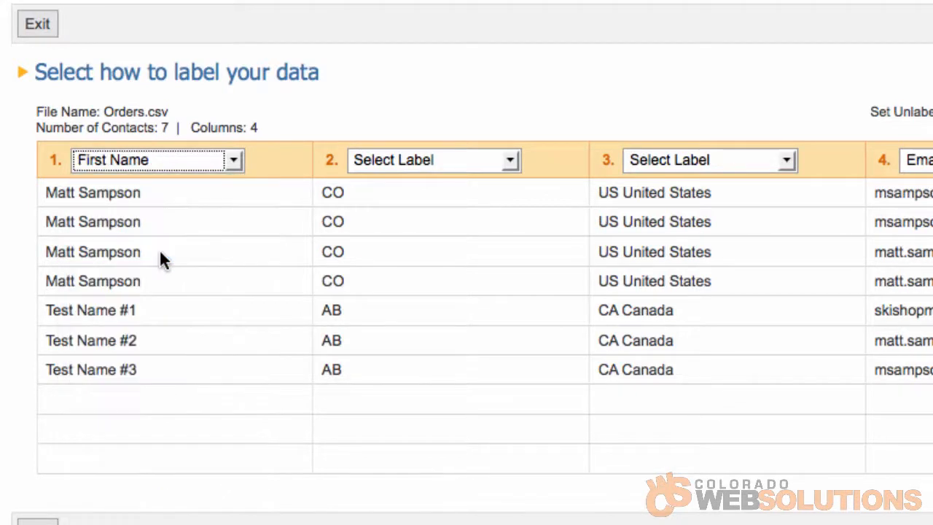
pyautogui.click(401, 161)
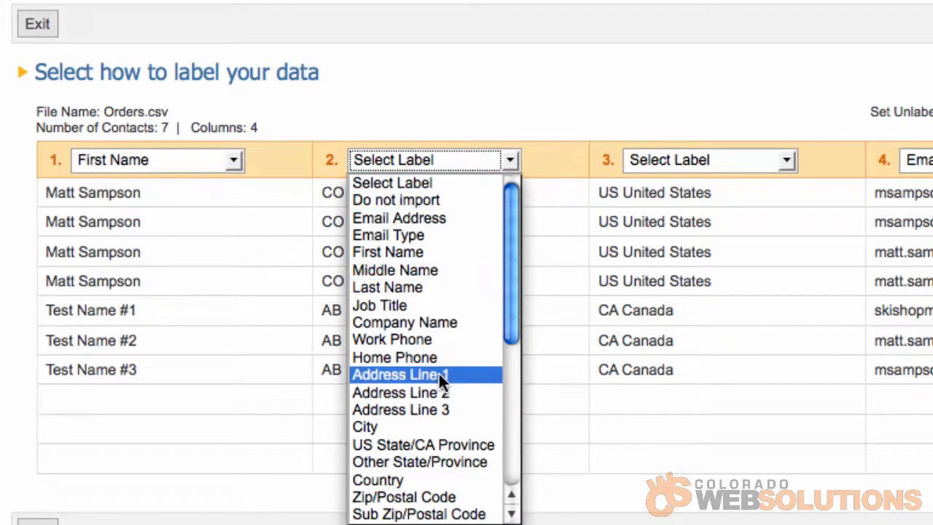
pyautogui.click(460, 444)
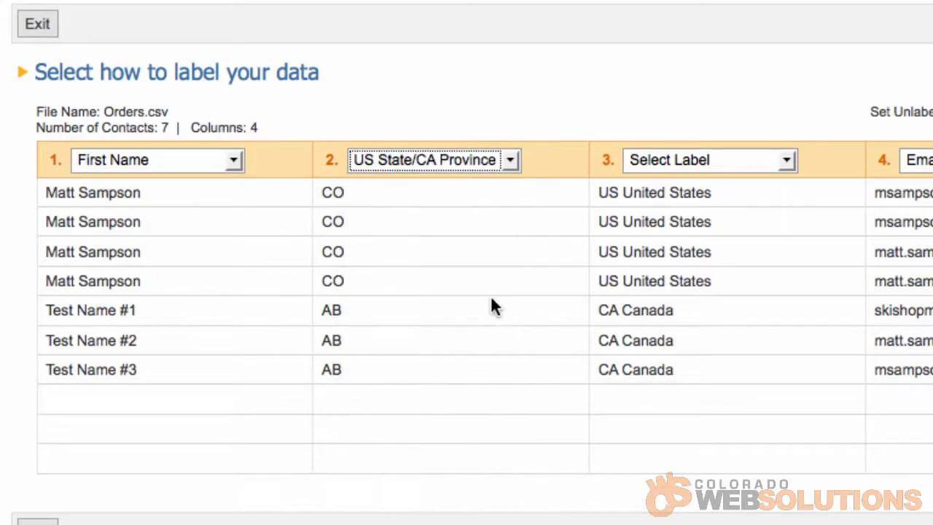
pyautogui.click(698, 159)
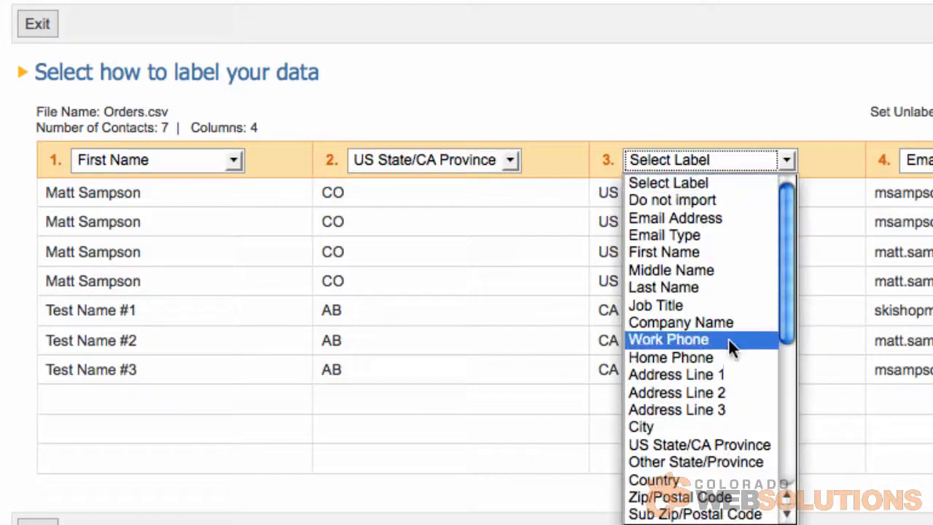
pyautogui.click(742, 477)
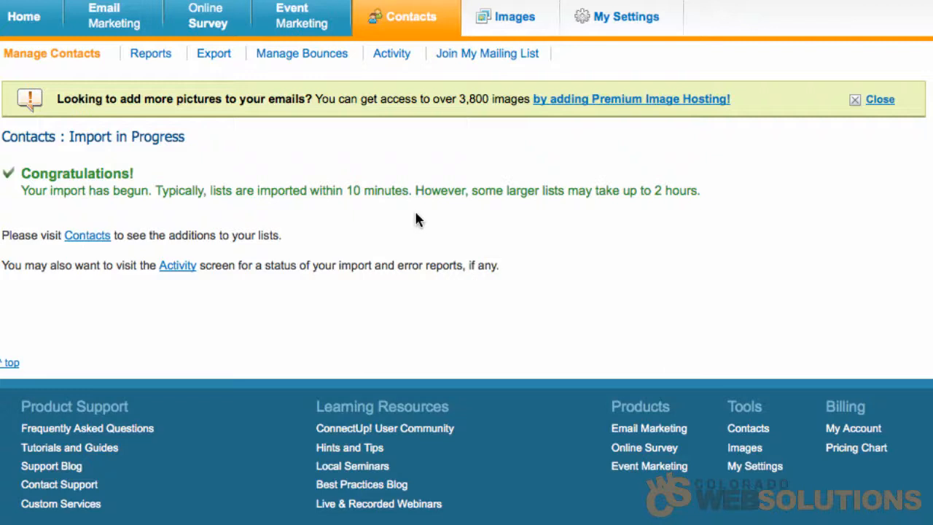
# Step: Check the import's status in the contacts activity list and refresh it
pyautogui.click(178, 266)
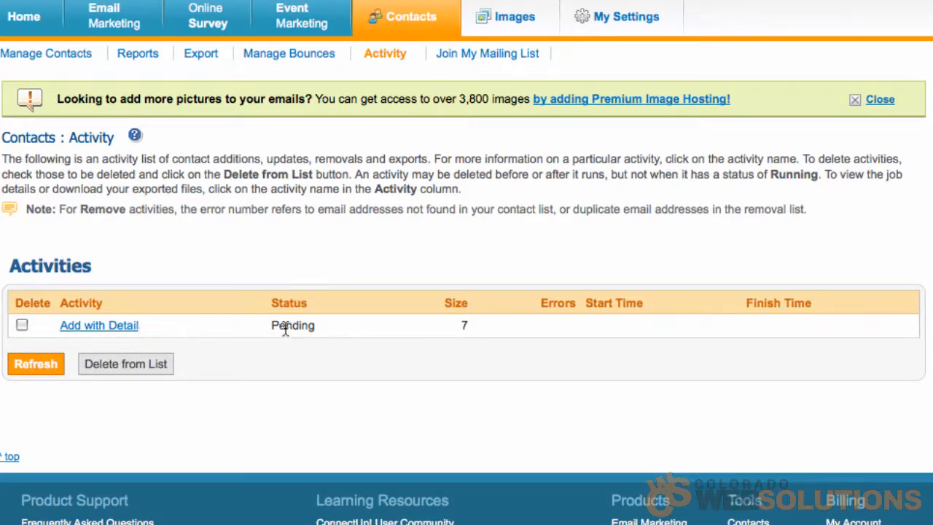
pyautogui.click(32, 368)
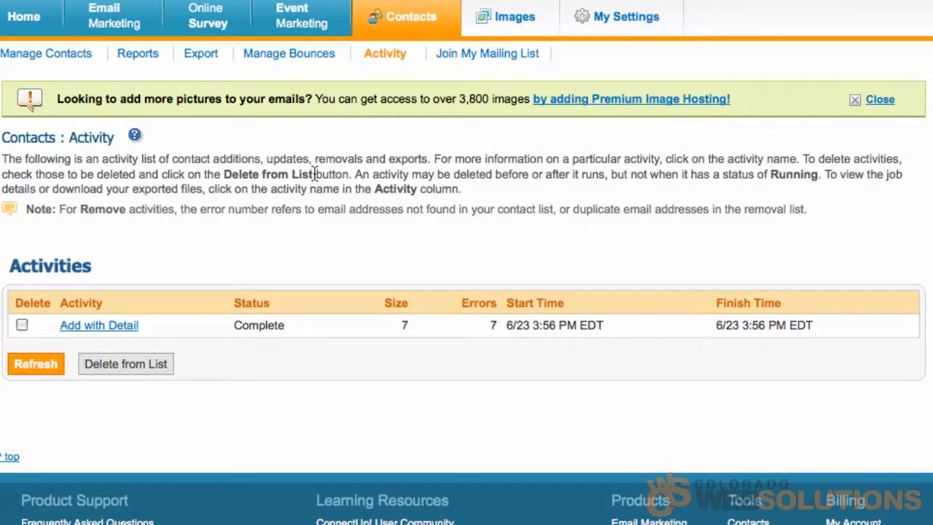
# Step: Return to managing contacts and examine the contact count of the Yahoo! Store Customers list under My Lists
pyautogui.click(43, 56)
pyautogui.scroll(-3, 148, 181)
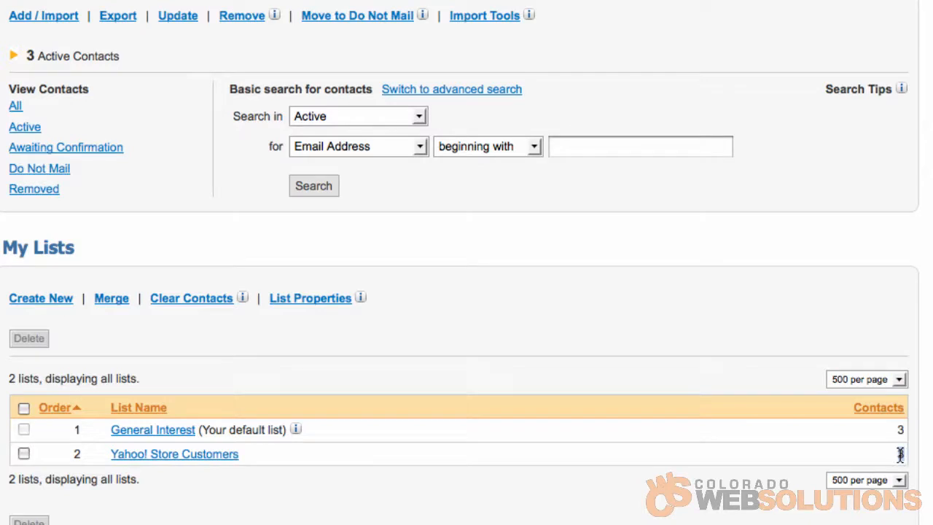
pyautogui.moveTo(901, 454); pyautogui.dragTo(877, 461)
pyautogui.click(899, 454)
pyautogui.click(208, 457)
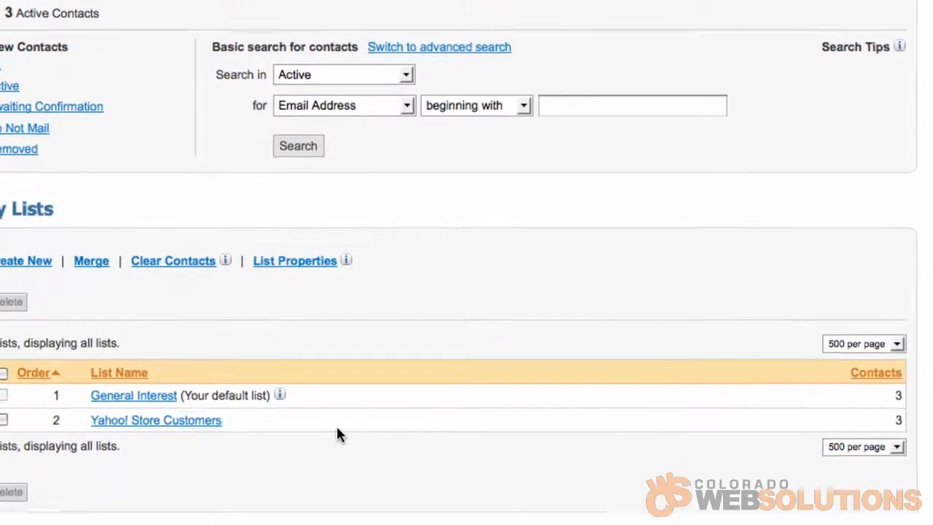